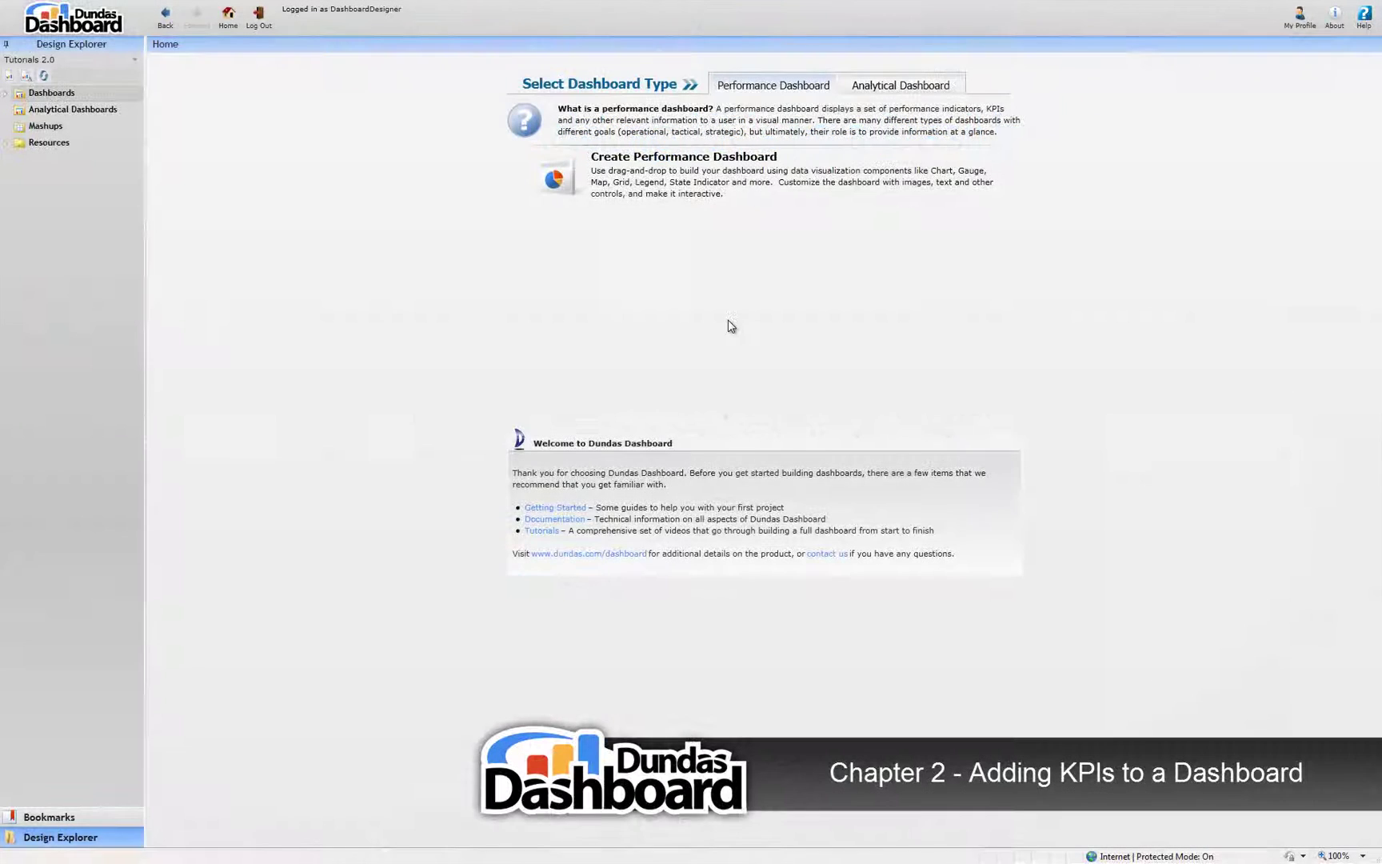
Create a new dashboard named '4.1.2' and open it for editing.
{"action": "left_click", "coordinate": [134, 95]}
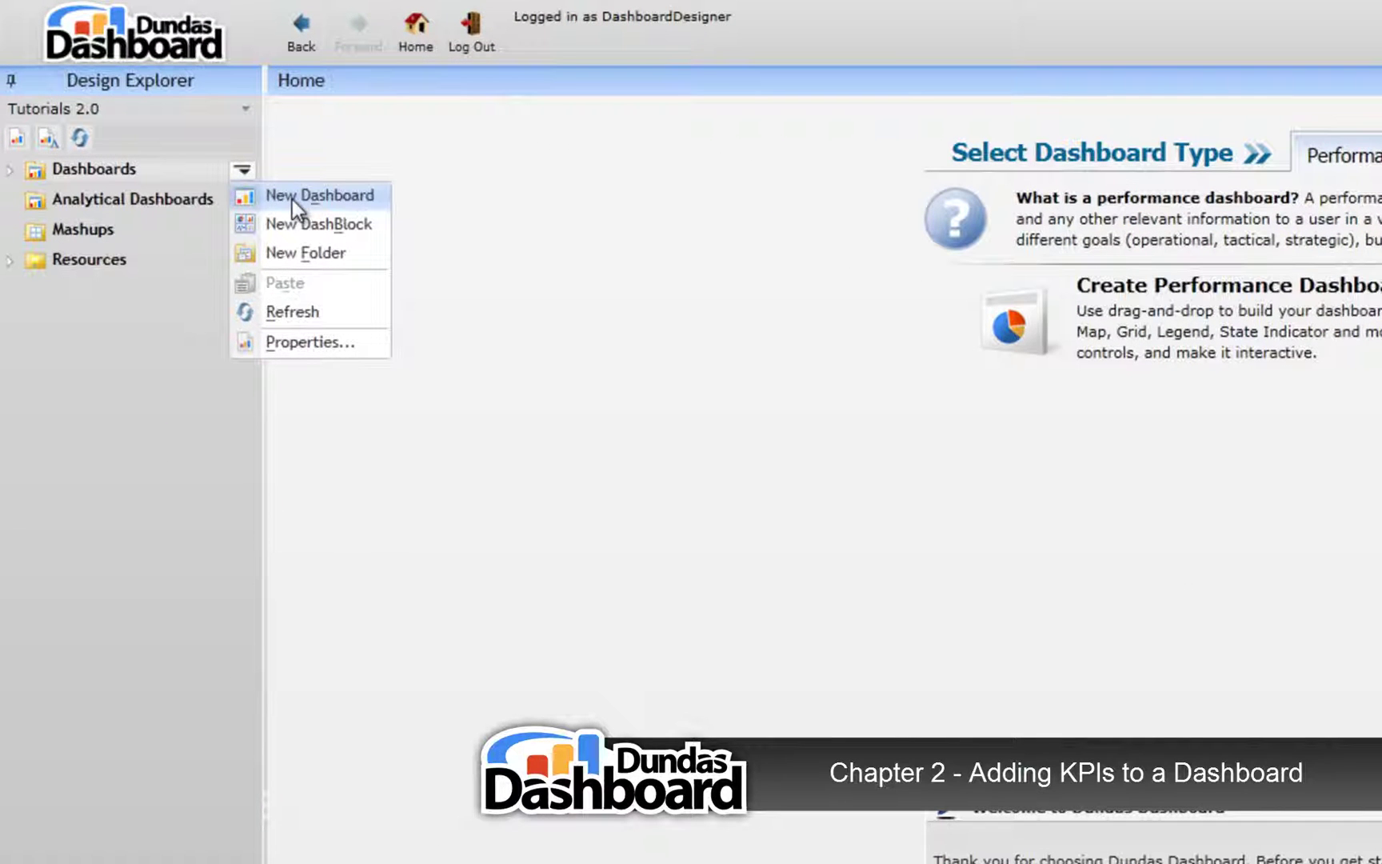
{"action": "left_click", "coordinate": [291, 199]}
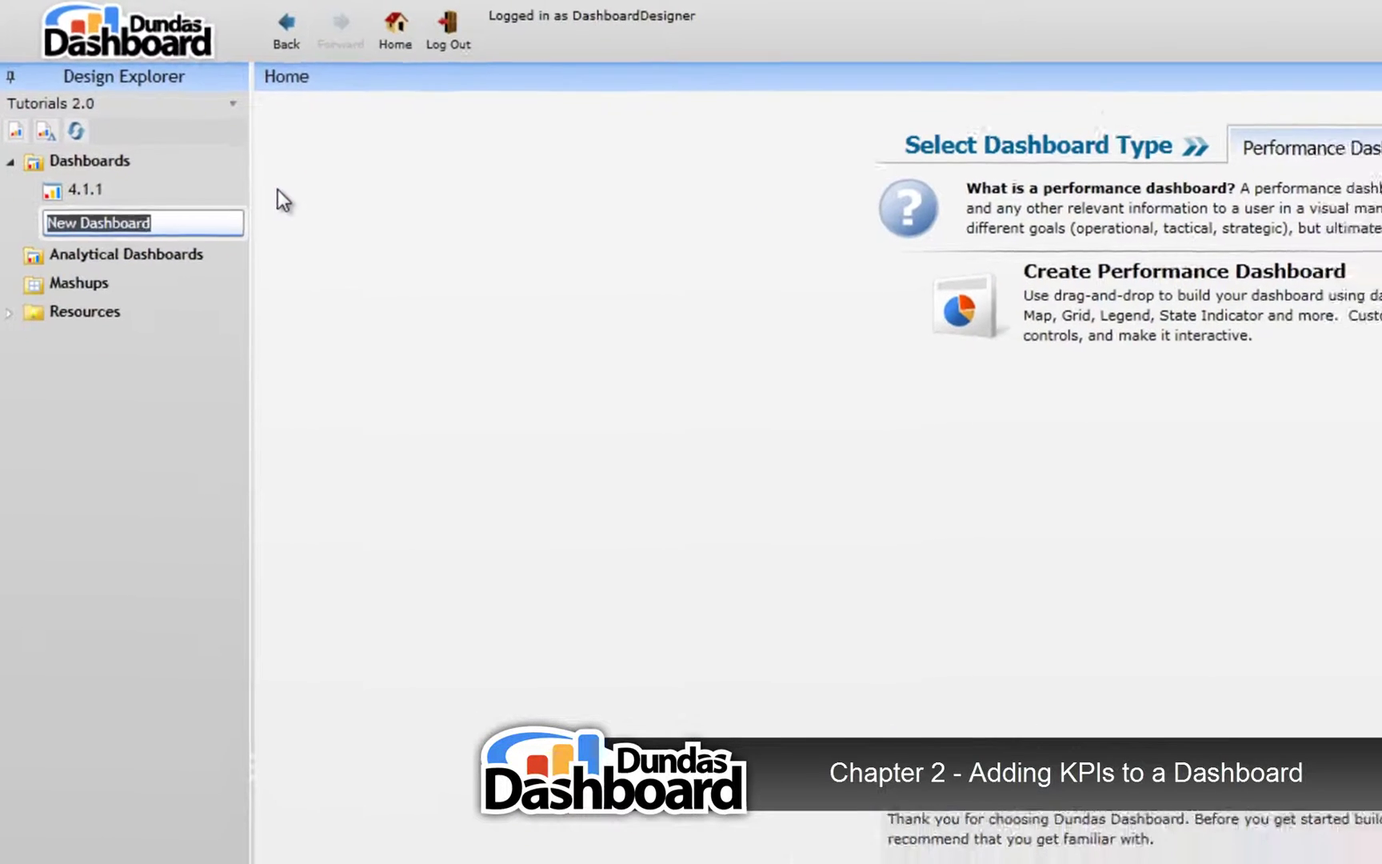
{"action": "type", "text": "4.1.2"}
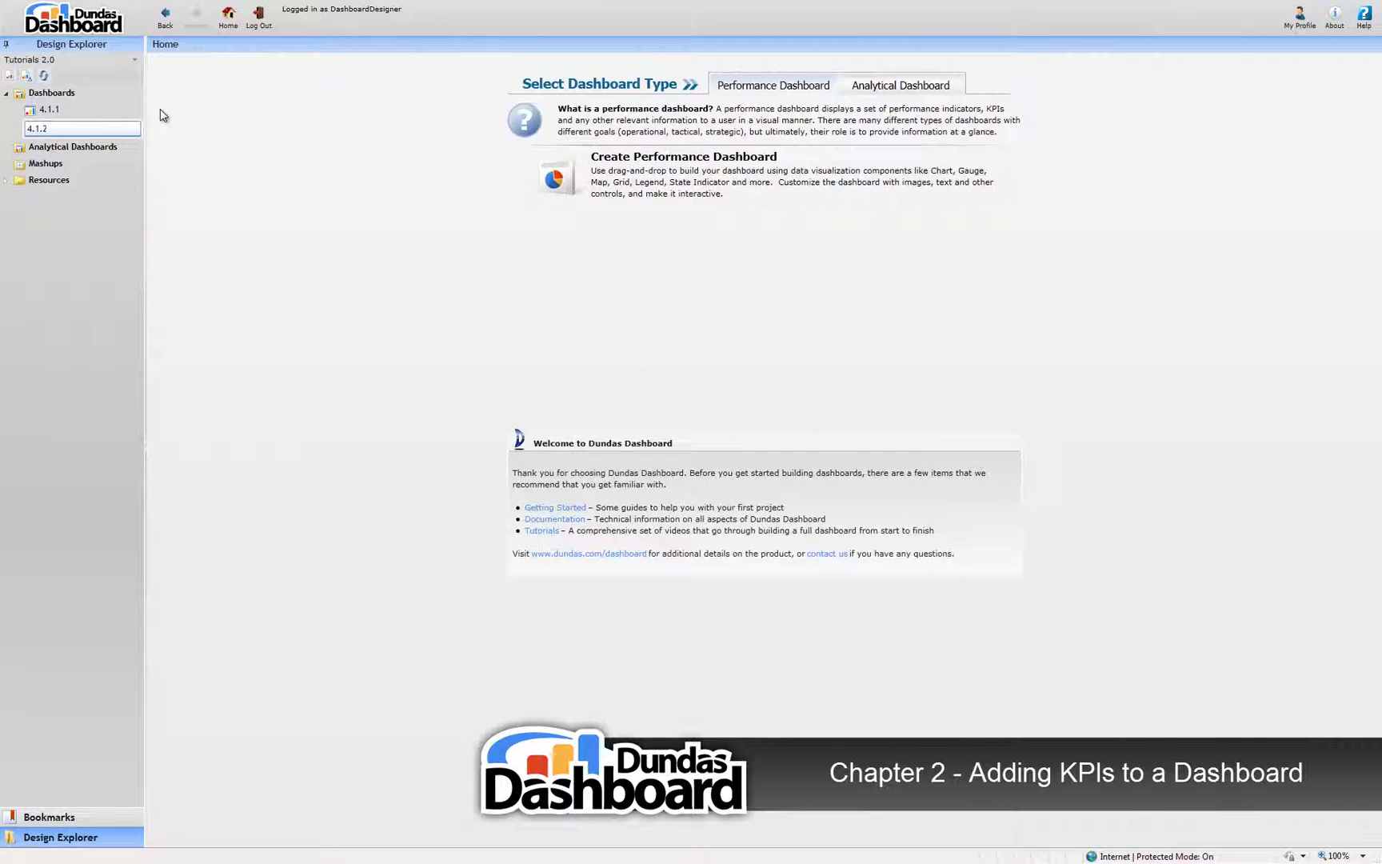
{"action": "key", "text": "Return"}
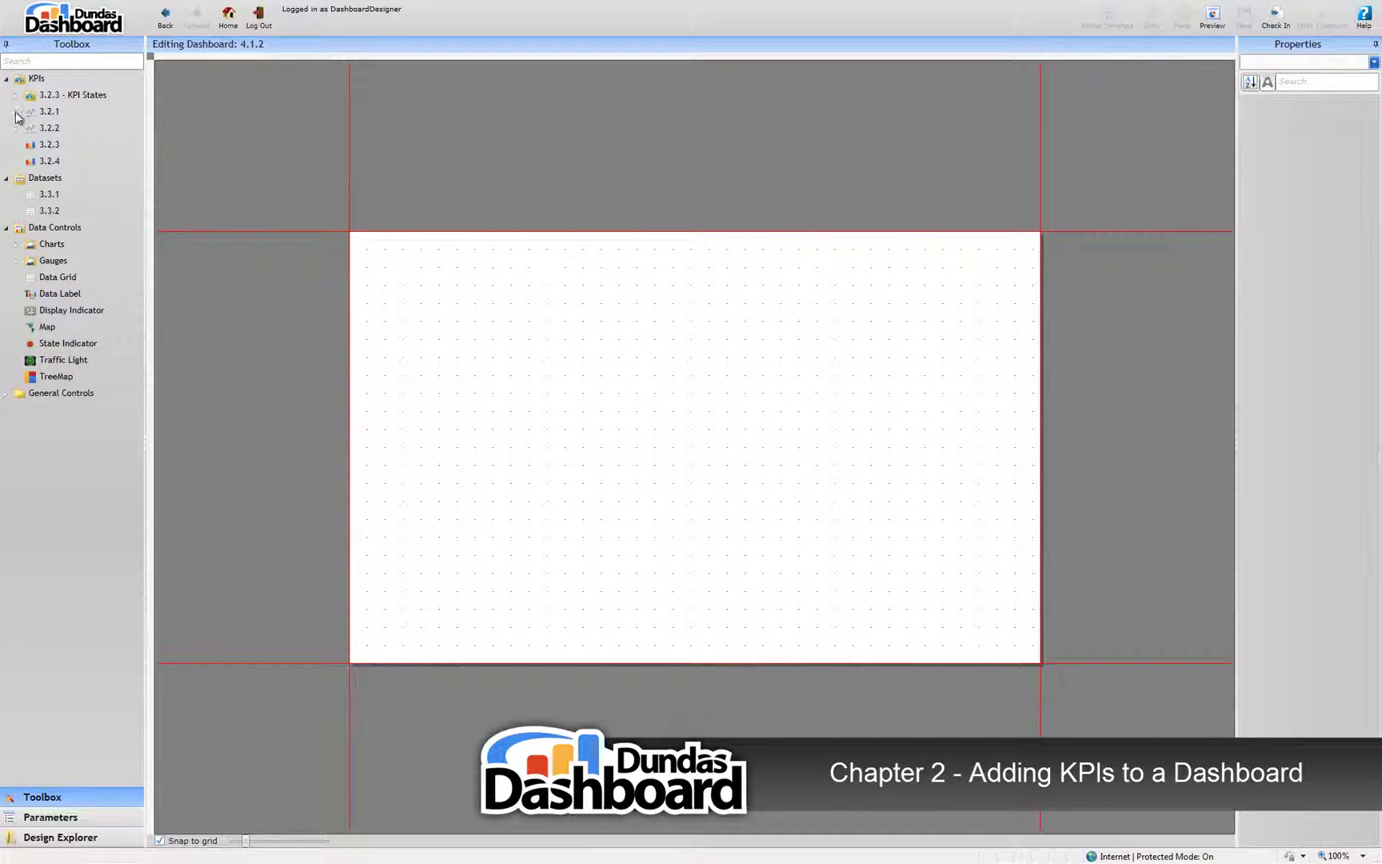
Drop KPI 3.2.1 onto the 4.1.2 canvas to create a revenue-by-date line chart.
{"action": "mouse_move", "coordinate": [48, 112]}
{"action": "left_click_drag", "start_coordinate": [36, 118], "coordinate": [472, 384]}
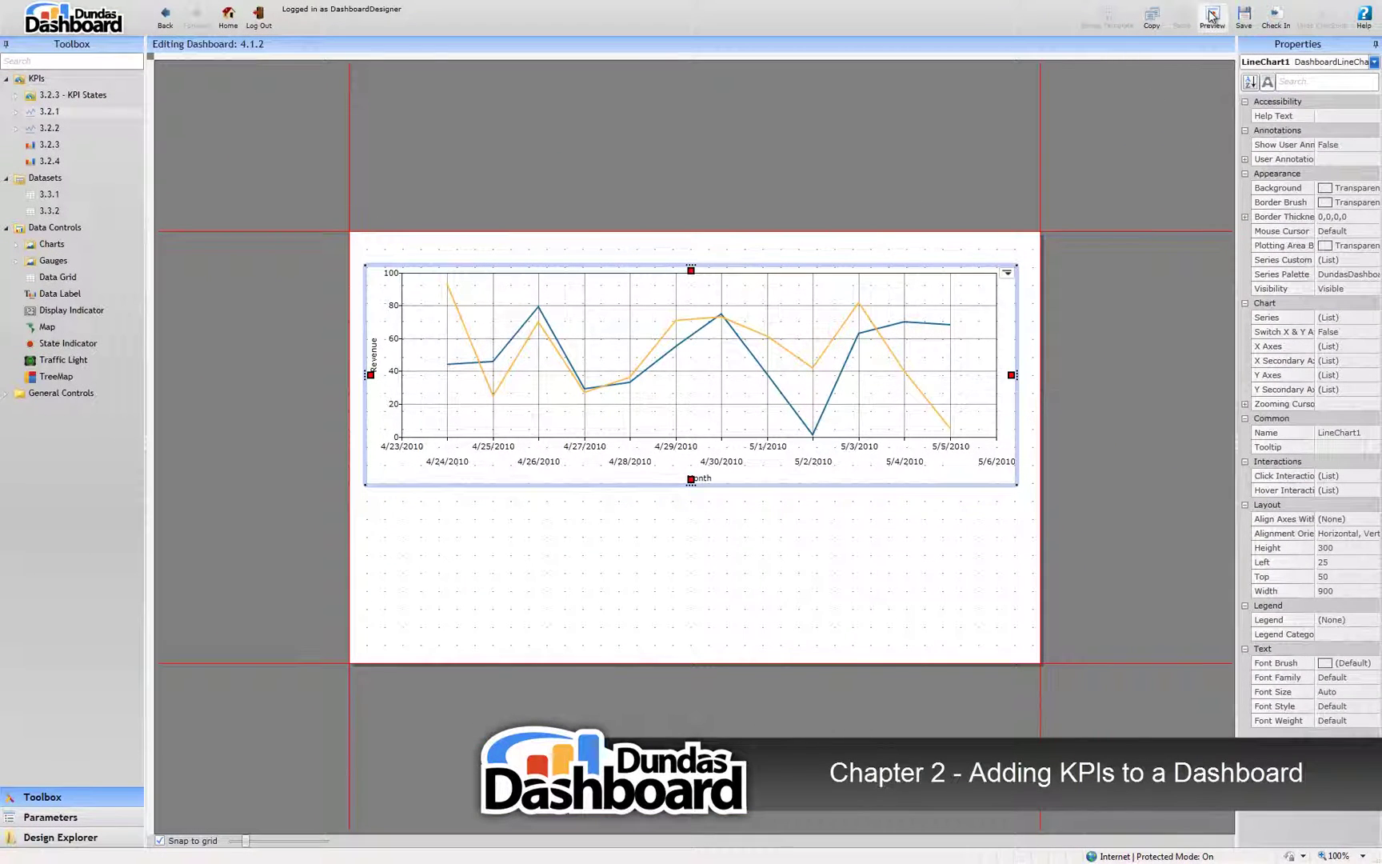
{"action": "left_click", "coordinate": [1211, 16]}
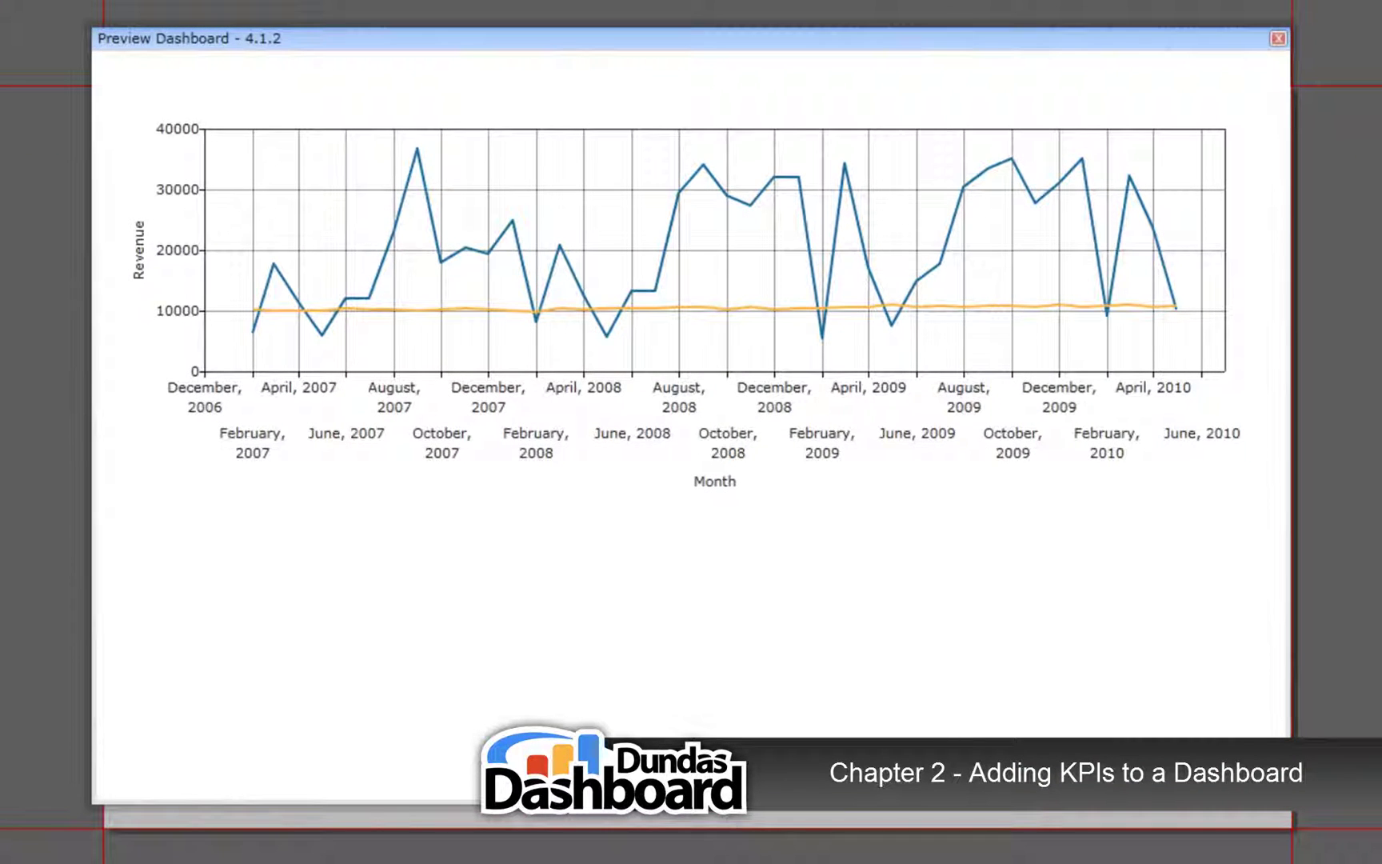
{"action": "left_click", "coordinate": [1278, 39]}
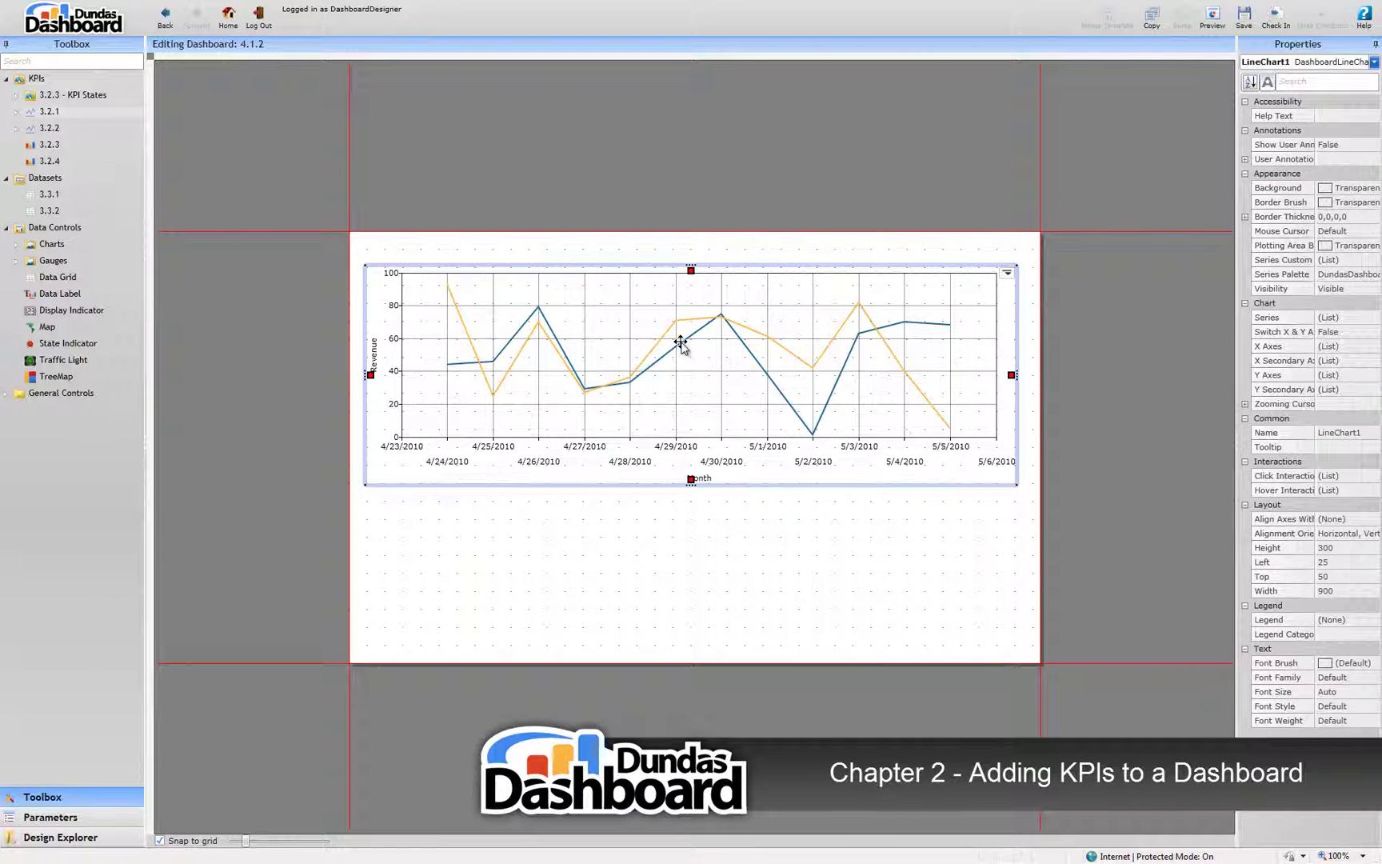
Delete the line chart, then add an empty Bar Chart control widened across the canvas.
{"action": "key", "text": "Delete"}
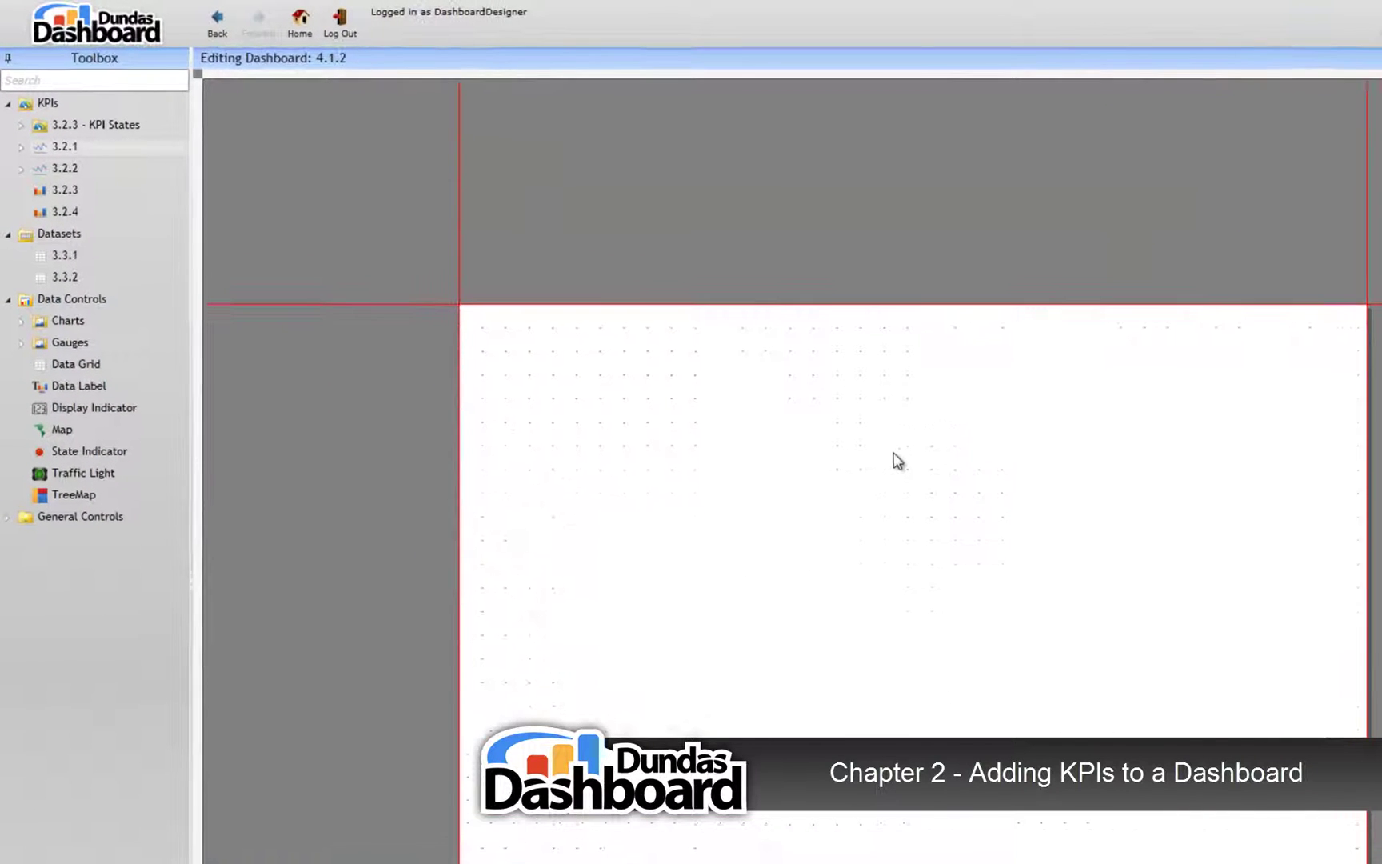
{"action": "left_click", "coordinate": [21, 321]}
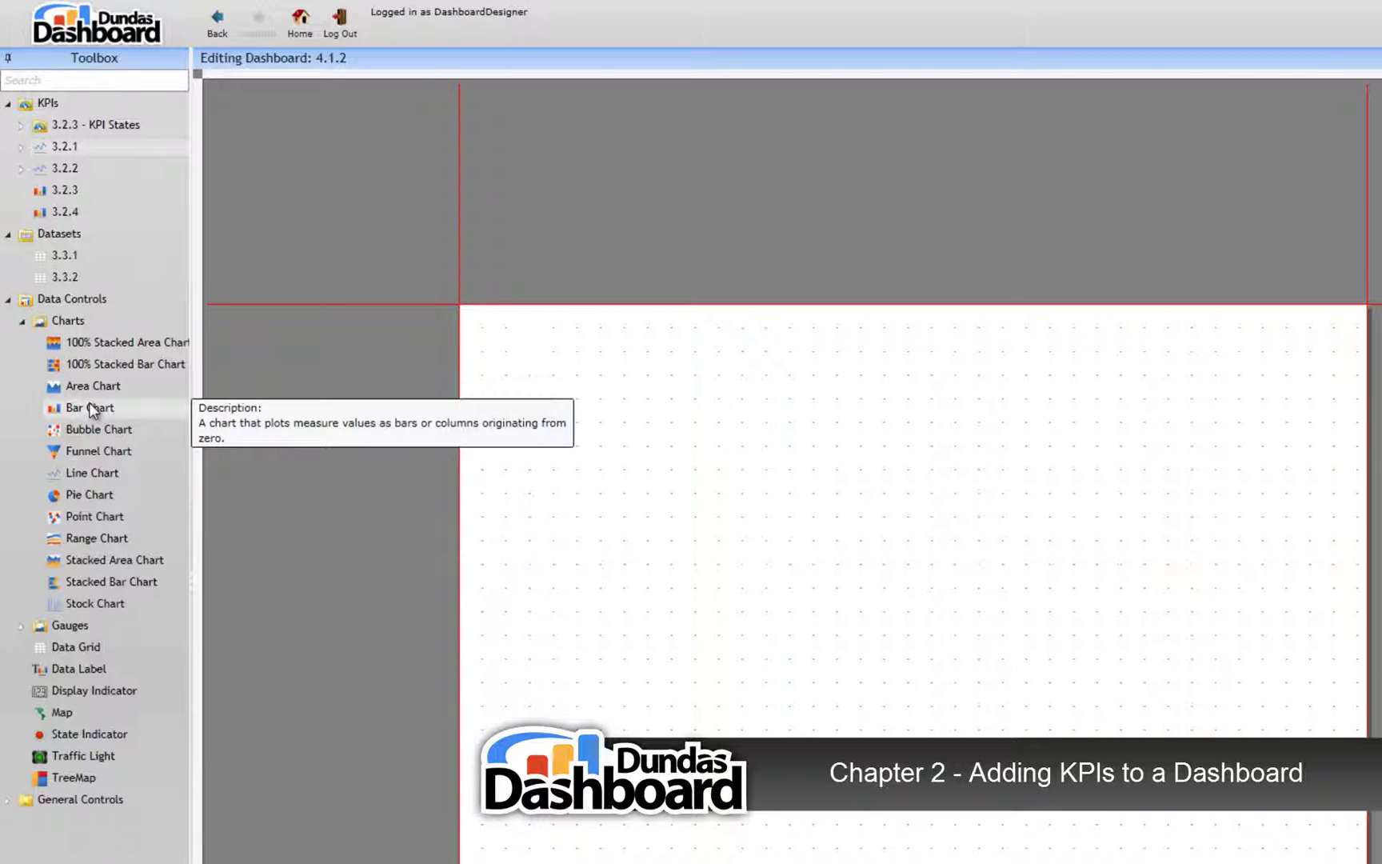
{"action": "left_click_drag", "start_coordinate": [92, 408], "coordinate": [629, 481]}
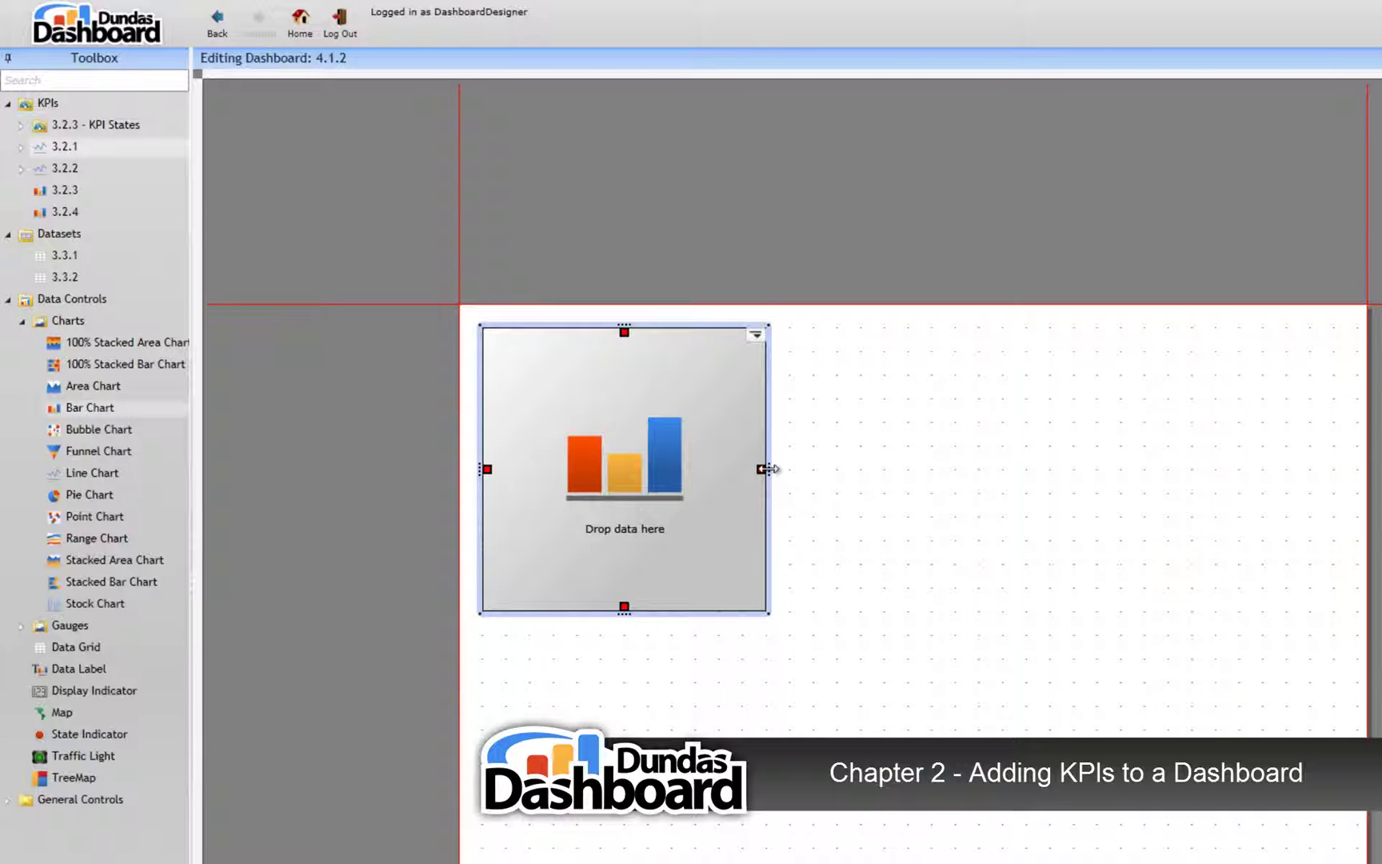
{"action": "left_click_drag", "start_coordinate": [763, 468], "coordinate": [1335, 519]}
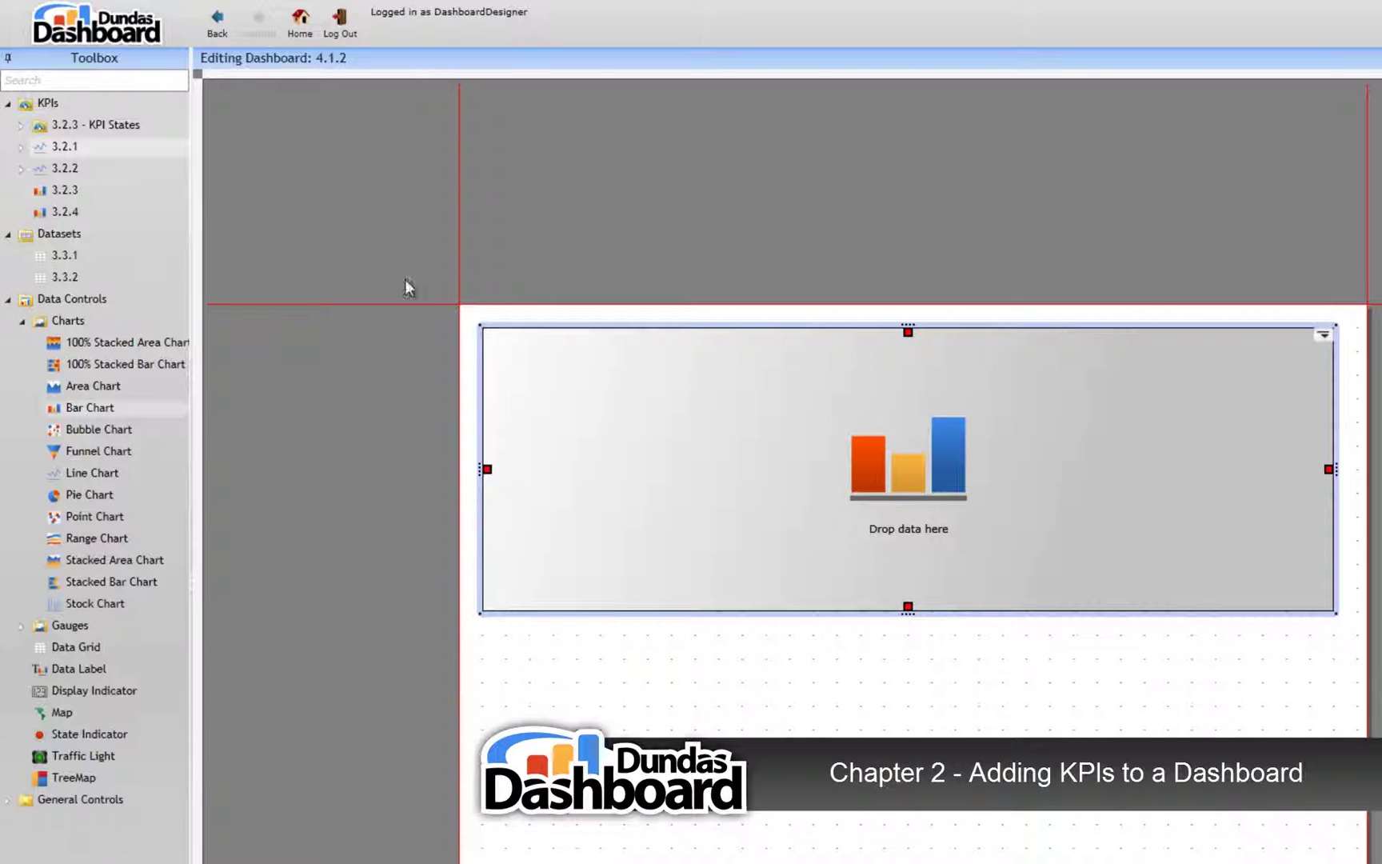
Drop KPI 3.2.1 onto the Bar Chart control to show revenue bars by date.
{"action": "mouse_move", "coordinate": [63, 146]}
{"action": "left_click_drag", "start_coordinate": [59, 154], "coordinate": [872, 469]}
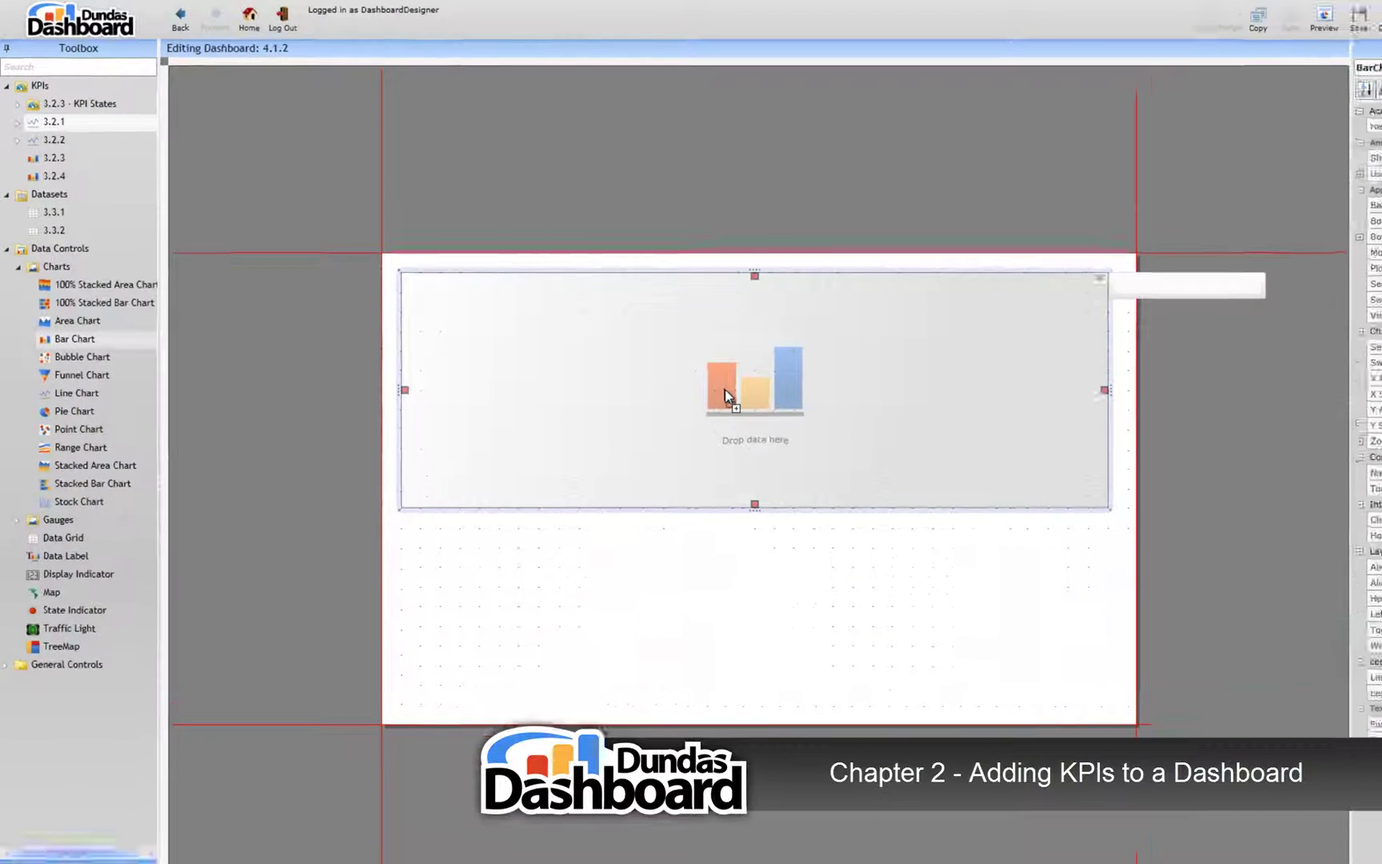
{"action": "left_click_drag", "start_coordinate": [726, 397], "coordinate": [725, 397]}
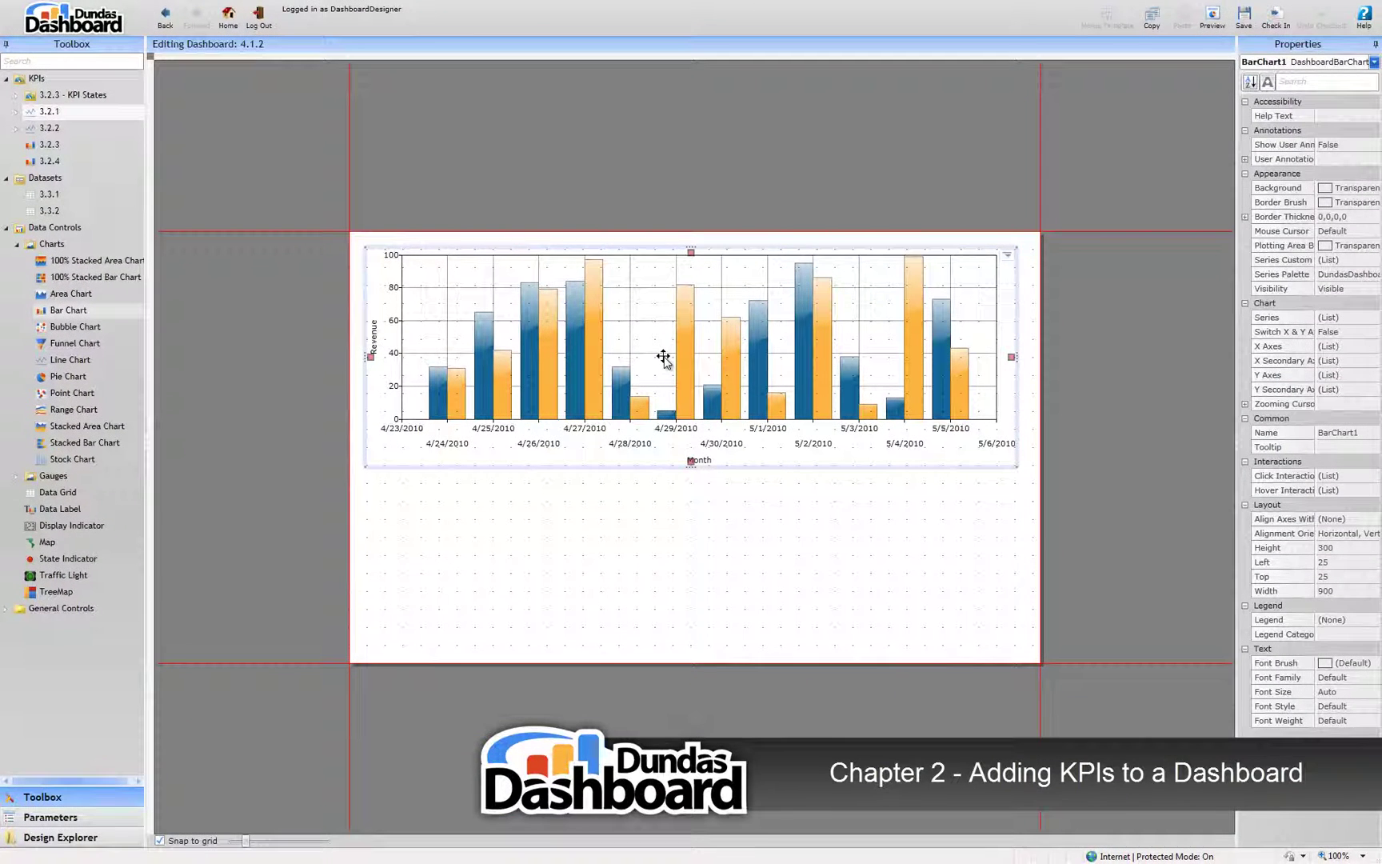